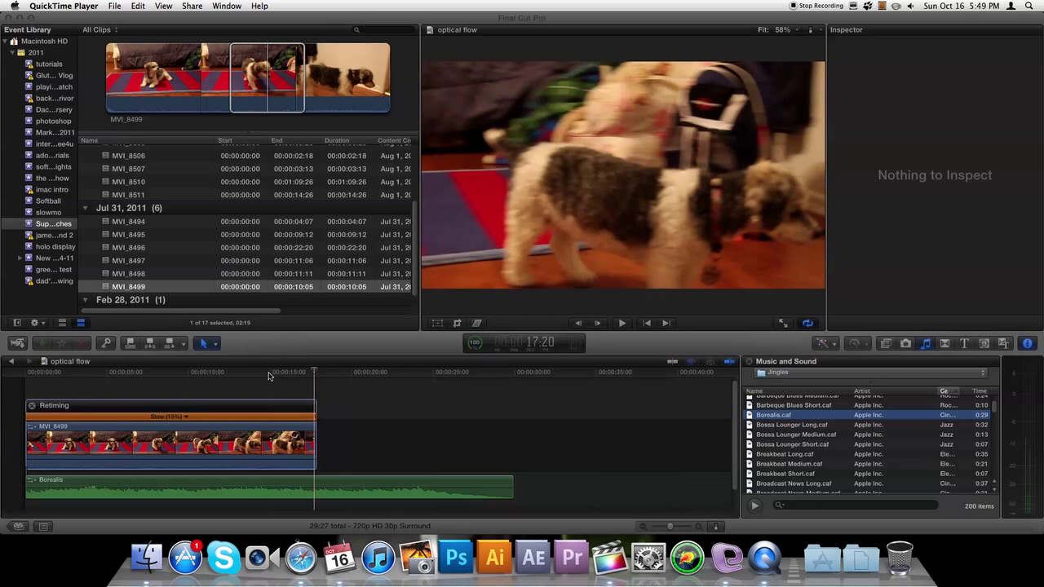
Switch to Final Cut Pro's 'optical flow' project with MVI_8499 at Slow (15%) over Borealis
click(214, 444)
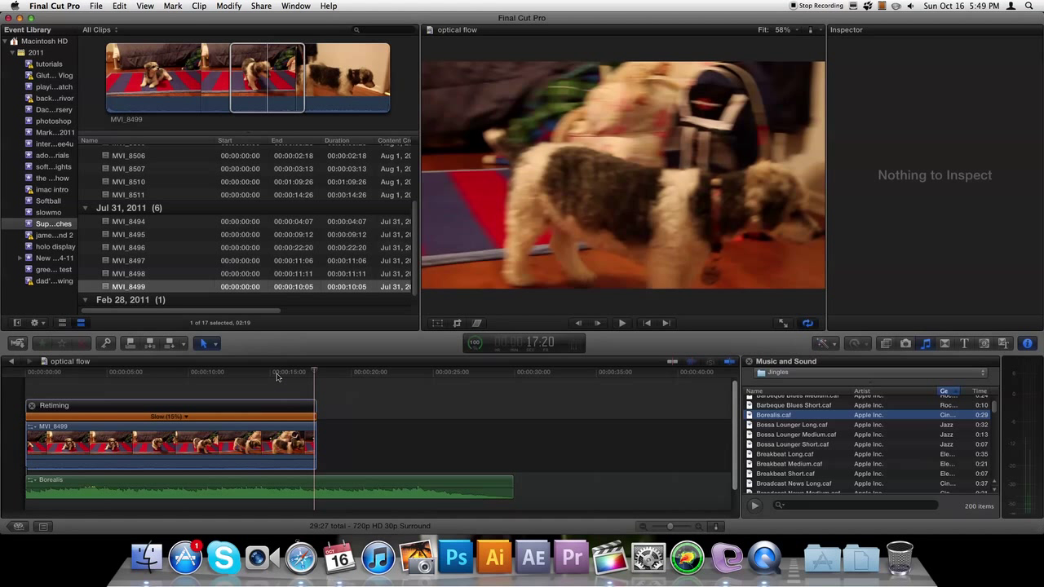
Play the 15% MVI_8499 dog clip with Borealis from the start, then replay from about 6 seconds
key(Home)
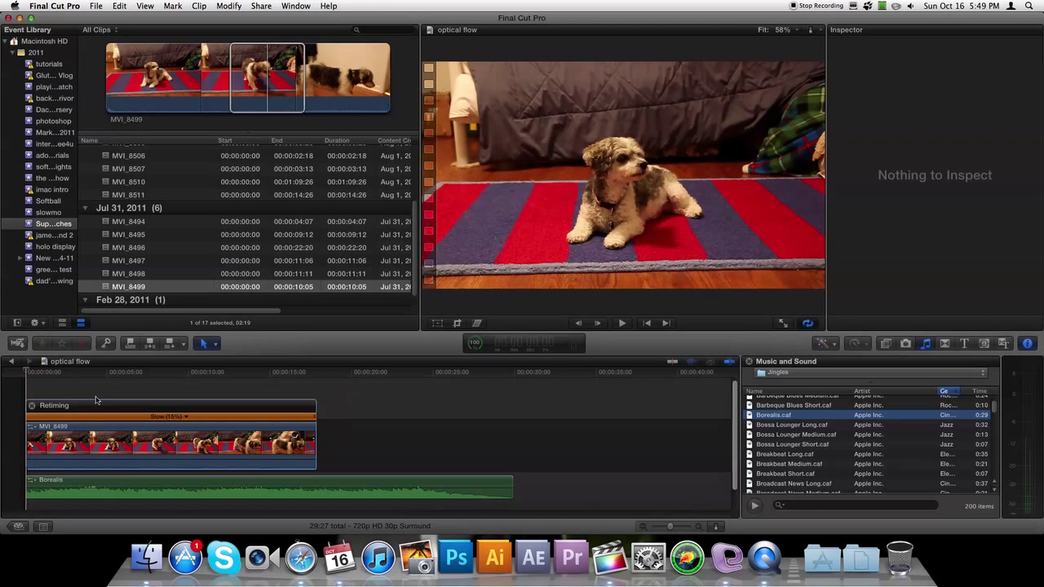
key(space)
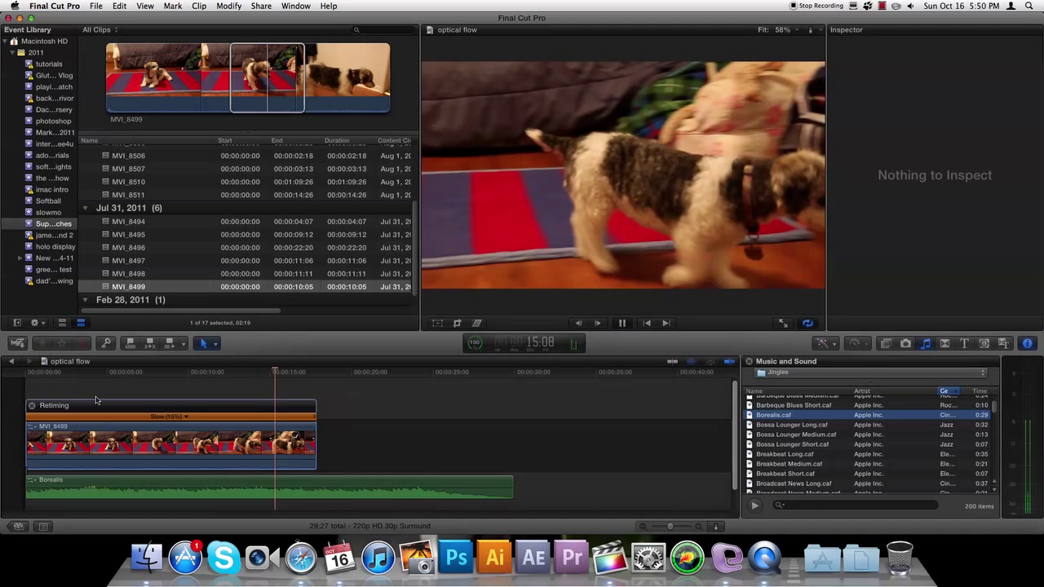
key(space)
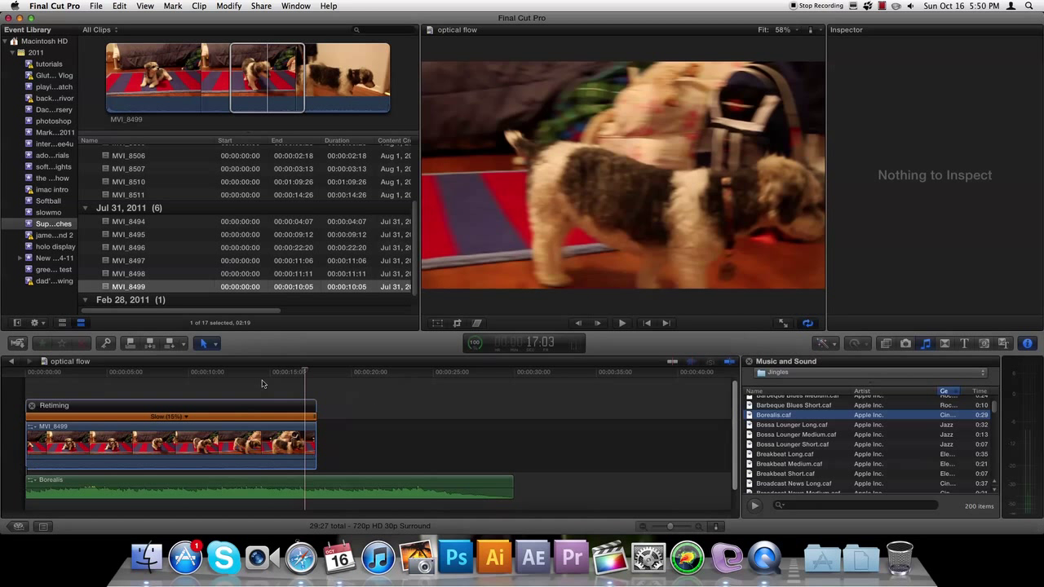
click(203, 374)
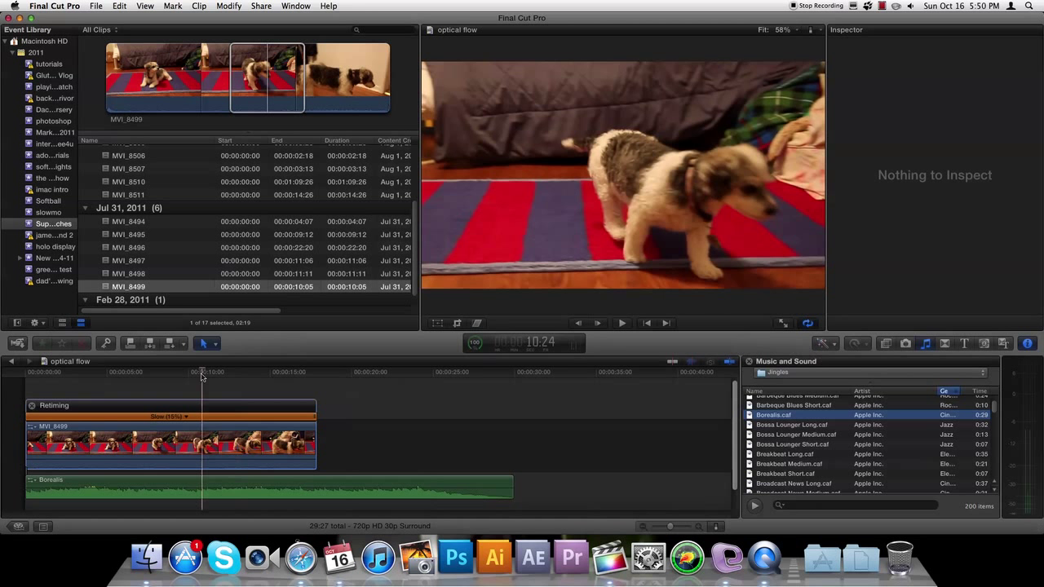
click(127, 487)
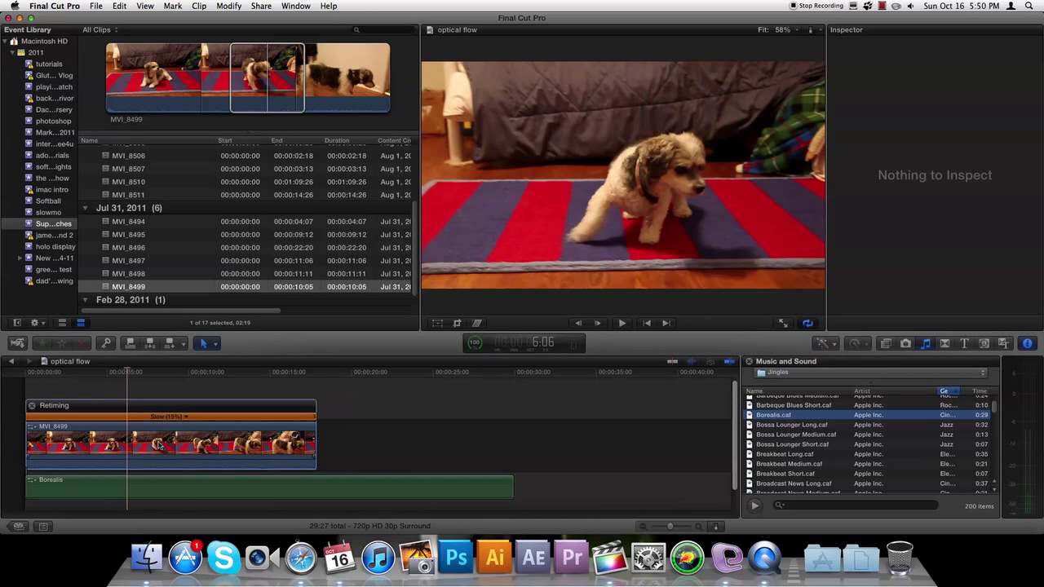
key(space)
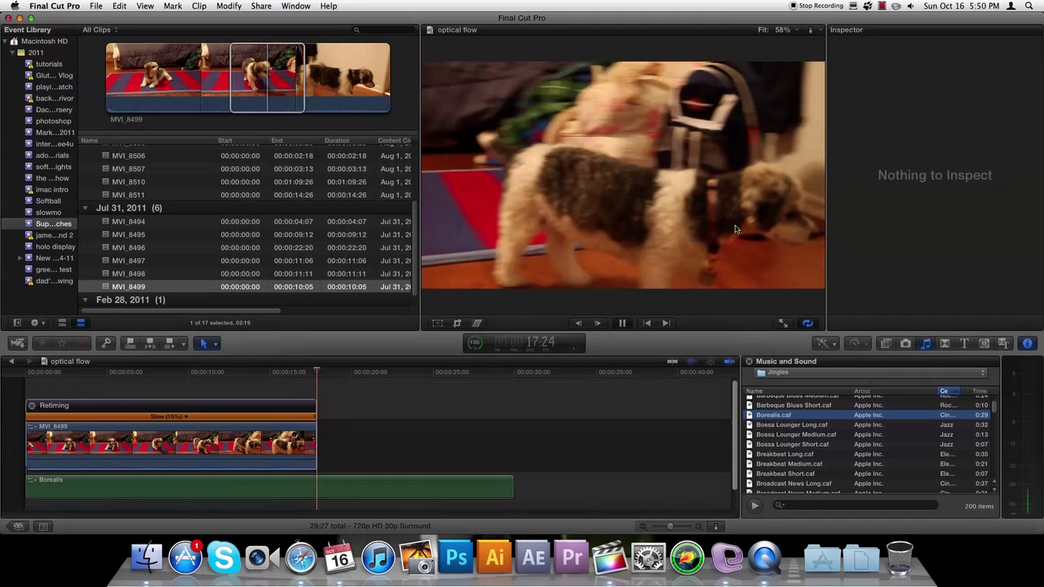
drag(295, 376, 200, 375)
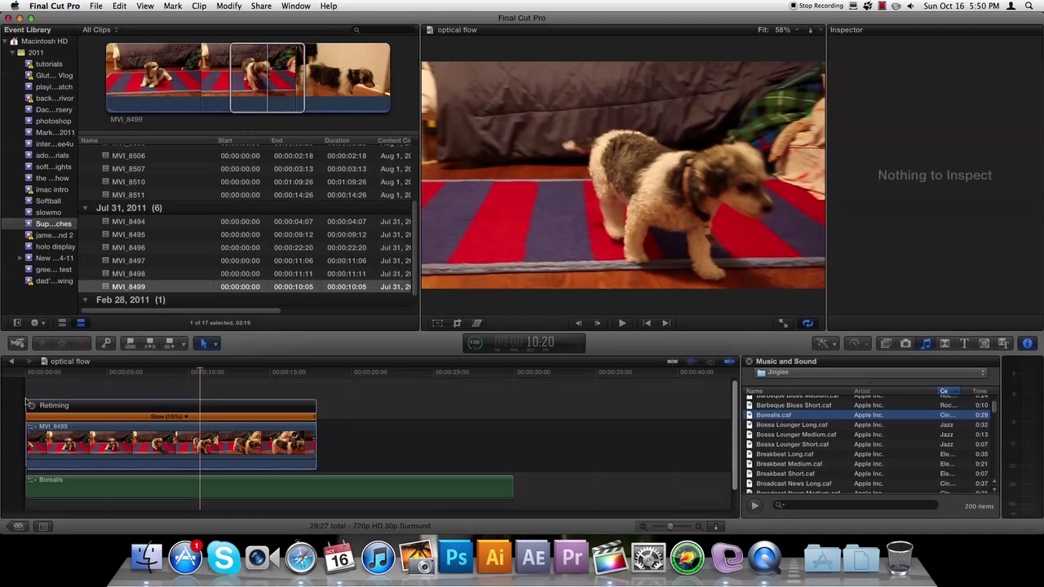
Change the MVI_8499 clip's speed from Slow (15%) to Normal (100%)
click(188, 416)
click(186, 417)
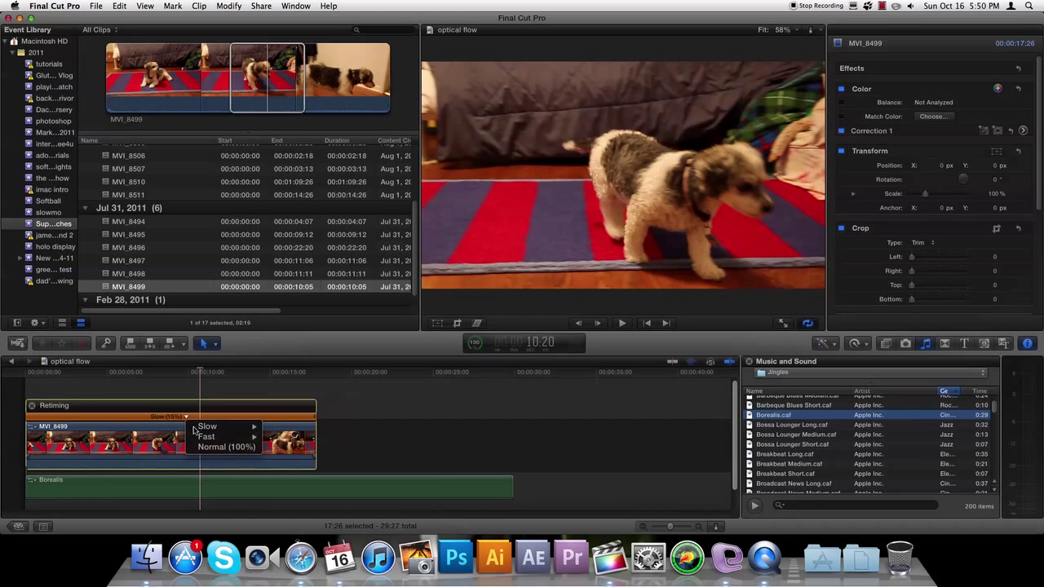
click(206, 447)
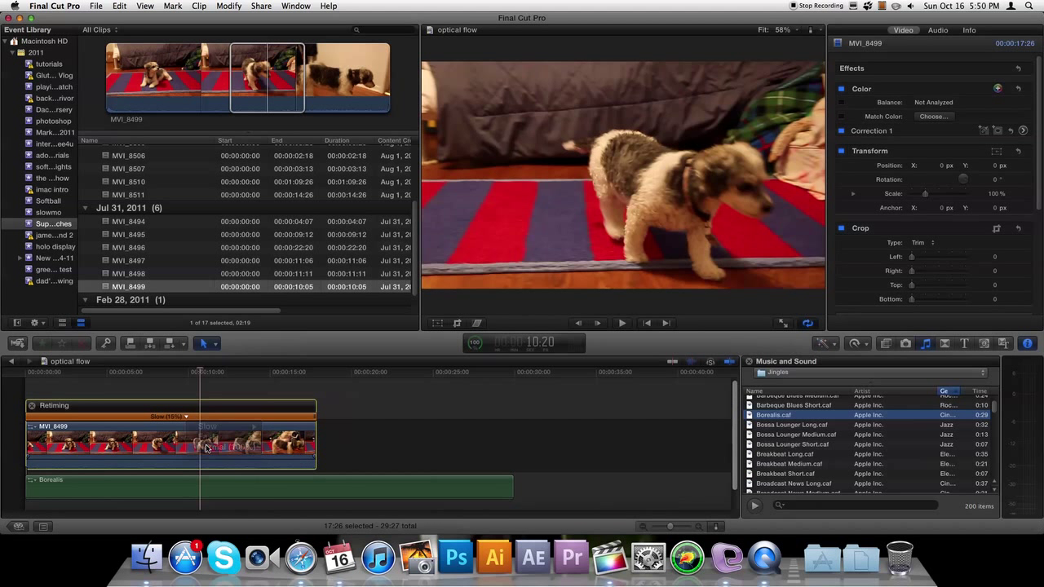
Play the 2:19 normal-speed dog clip from the start of the timeline
key(Home)
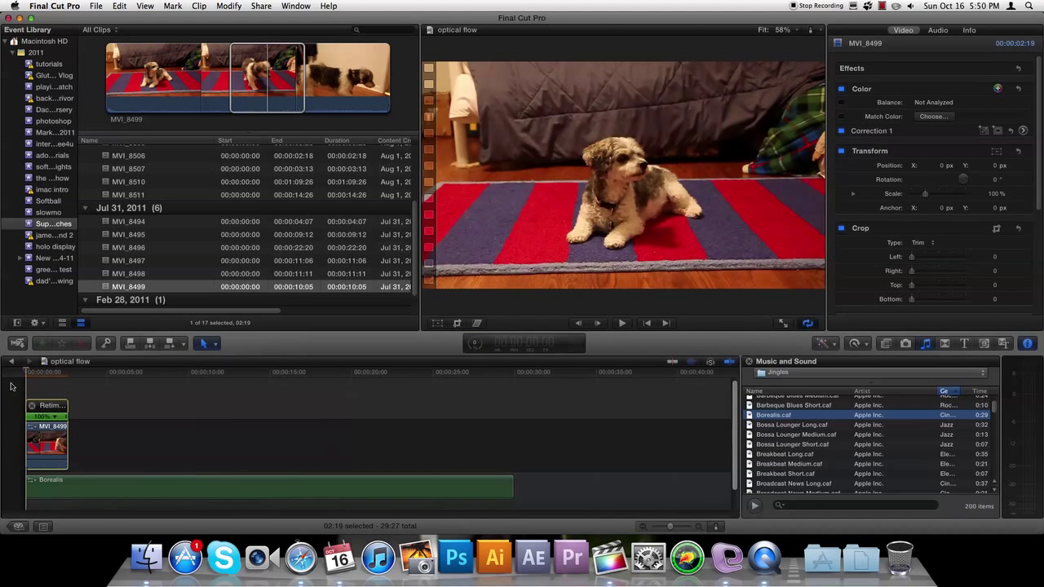
key(space)
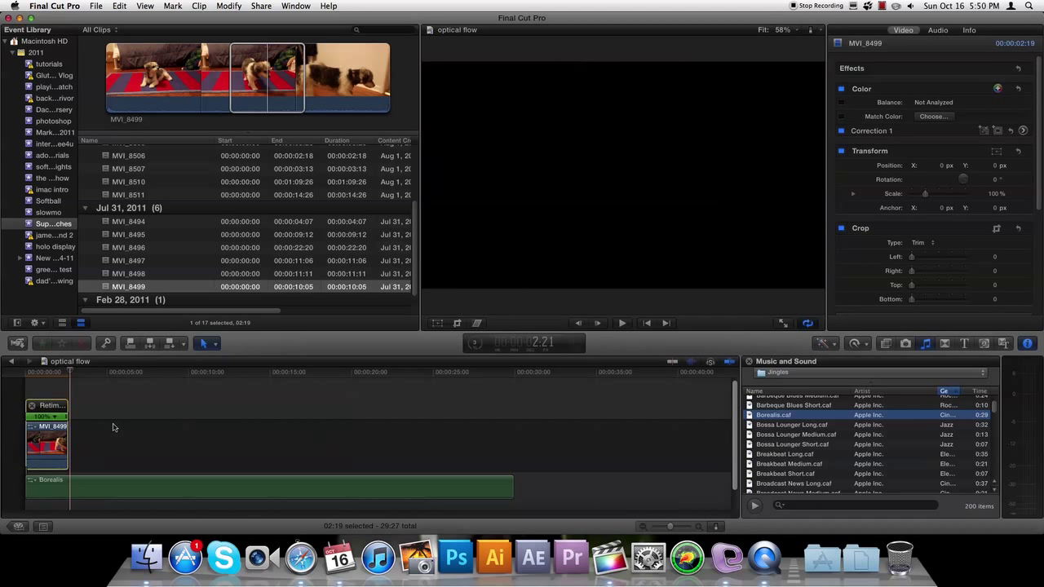
drag(51, 376, 34, 380)
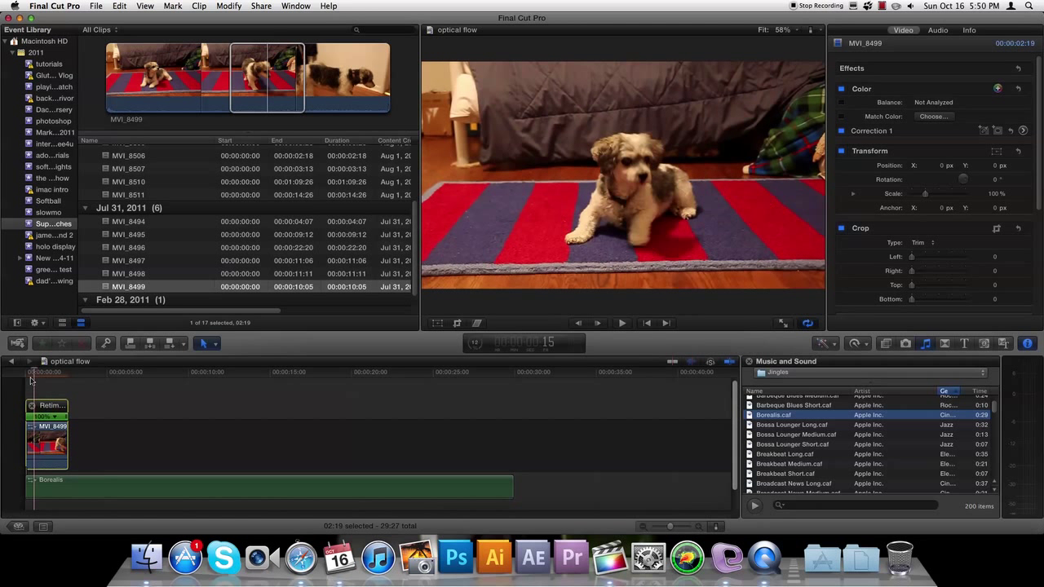
Show the retime editor with Cmd+R and set MVI_8499's Video Quality to Optical Flow
key(super+r)
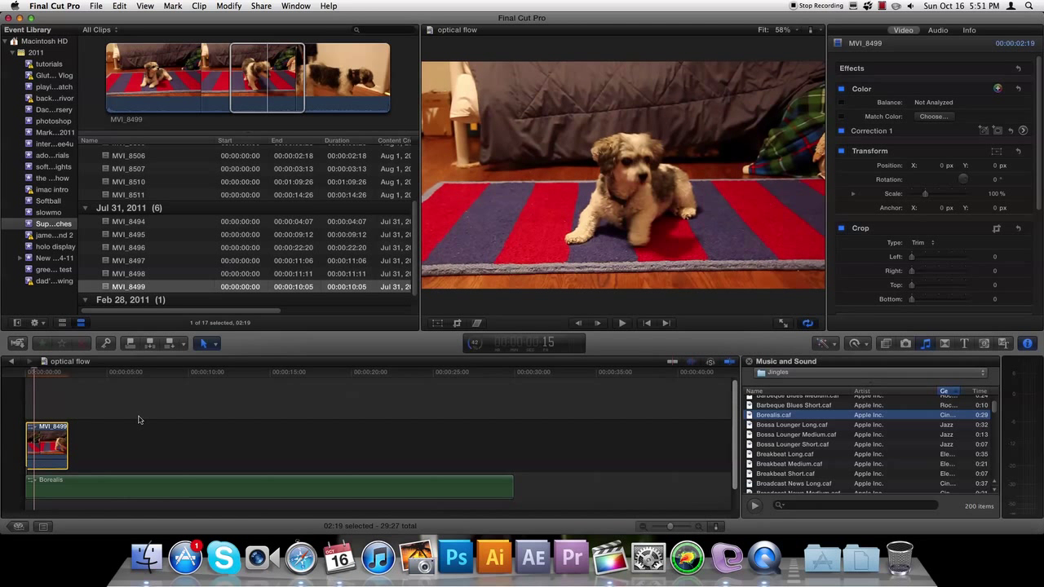
key(super+r)
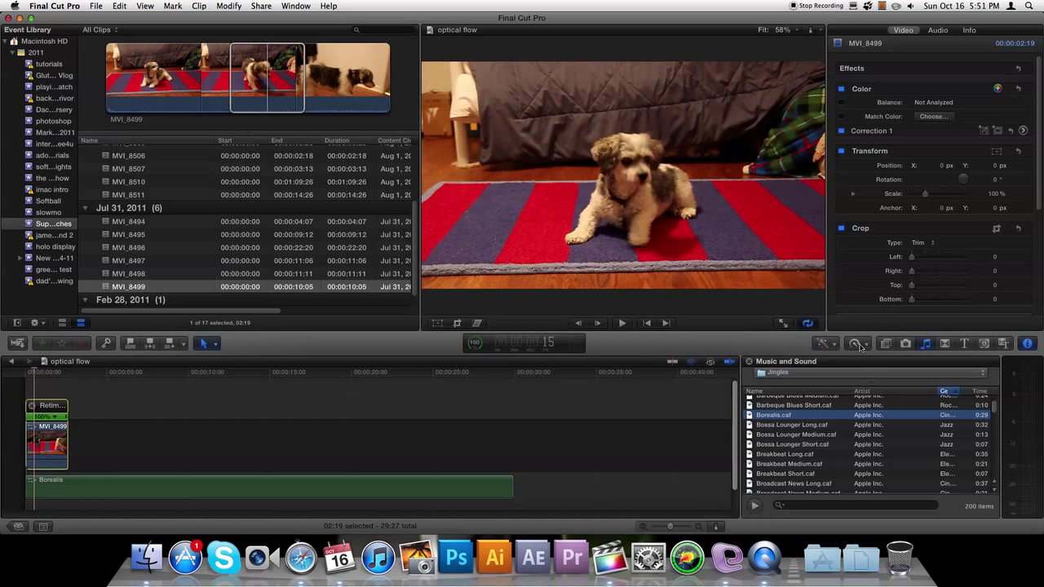
click(860, 345)
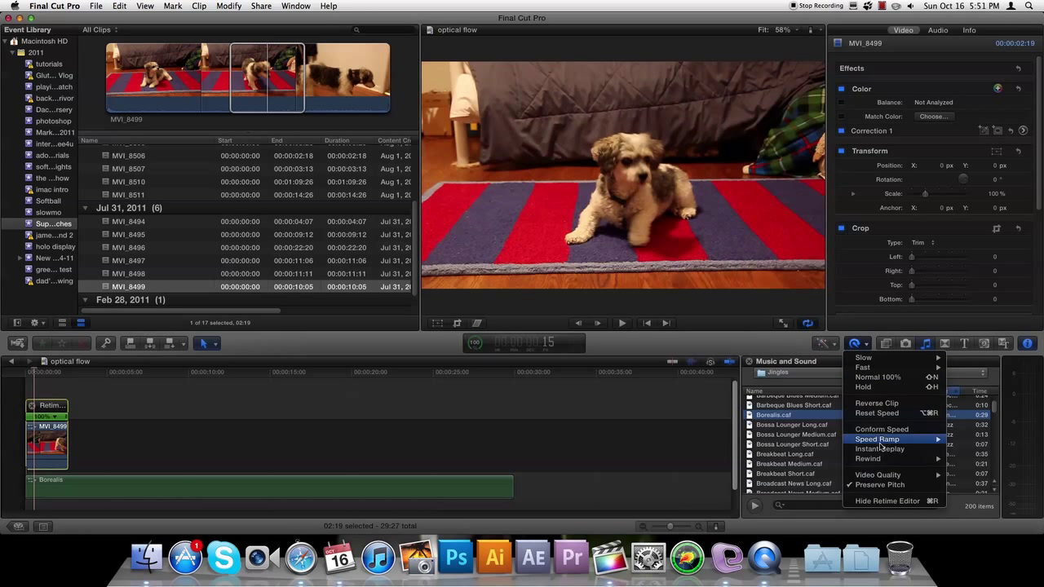
mouse_move(885, 476)
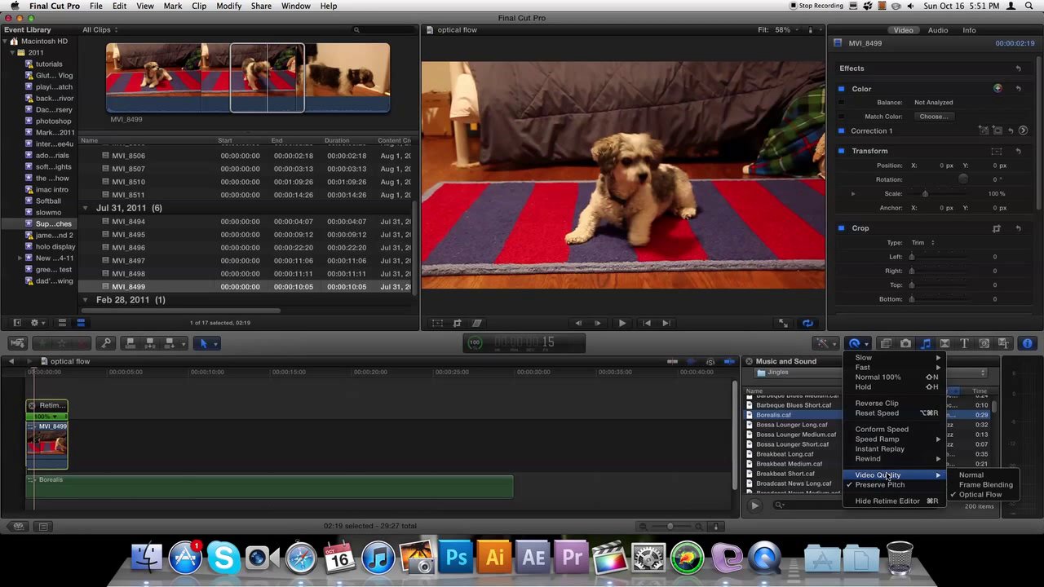
click(976, 495)
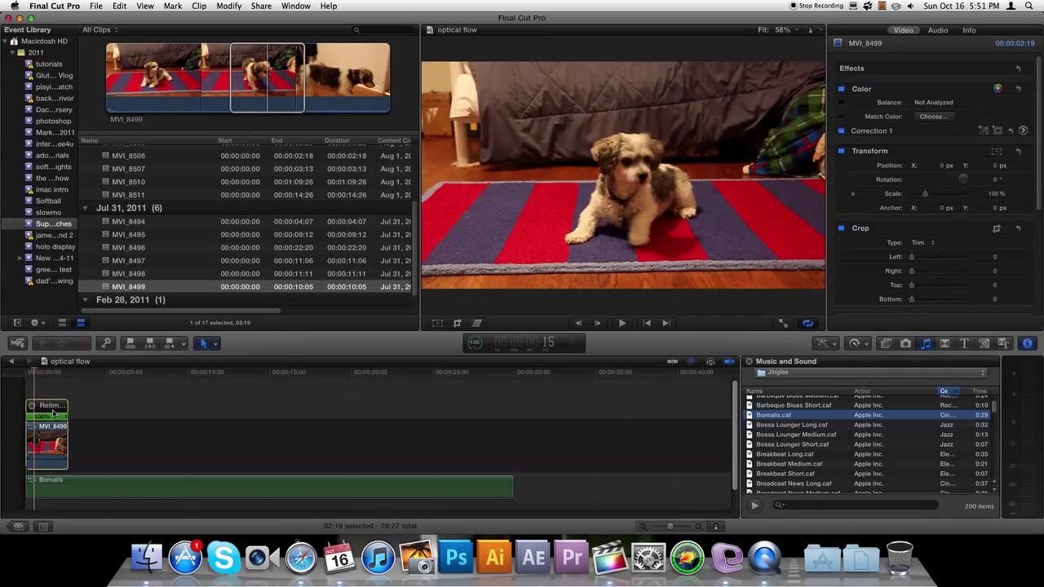
Stretch the retime bar to Slow (15%), lengthening the clip to 17:18, and confirm Optical Flow quality
drag(66, 419, 312, 419)
click(853, 343)
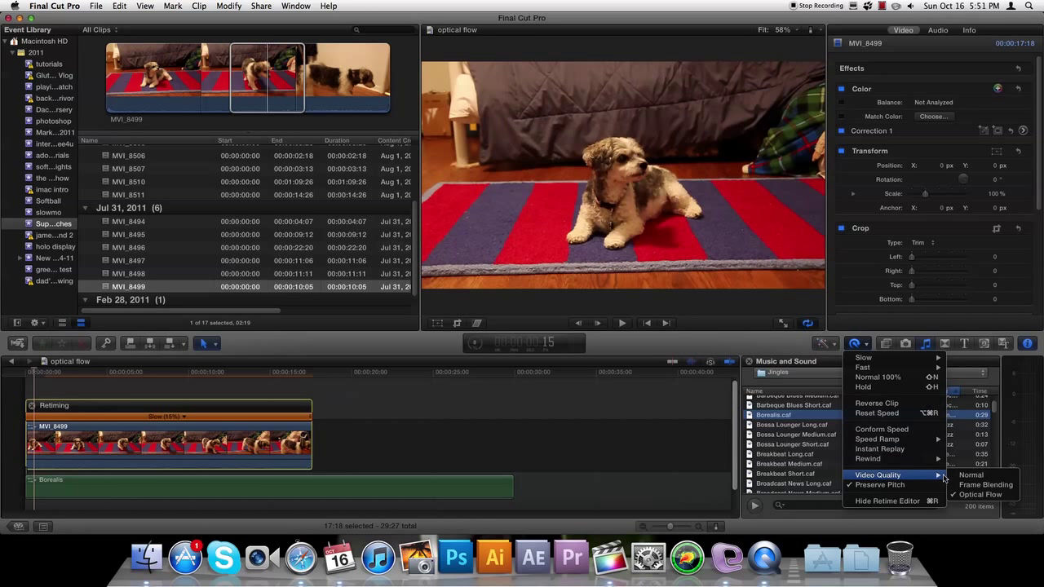
click(960, 475)
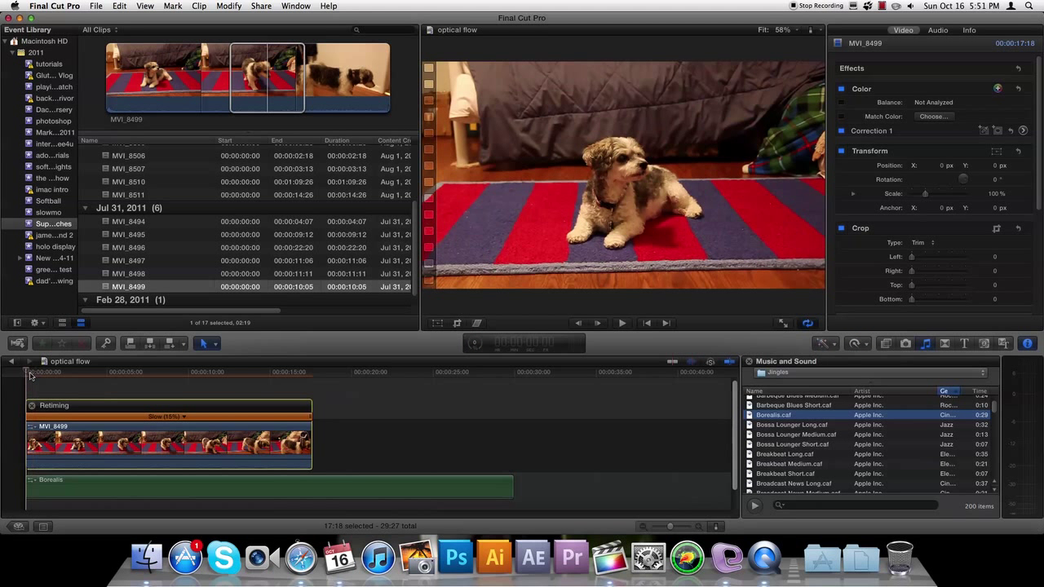
Play the 15% Optical Flow dog clip, then return to the timeline start and play it again
key(space)
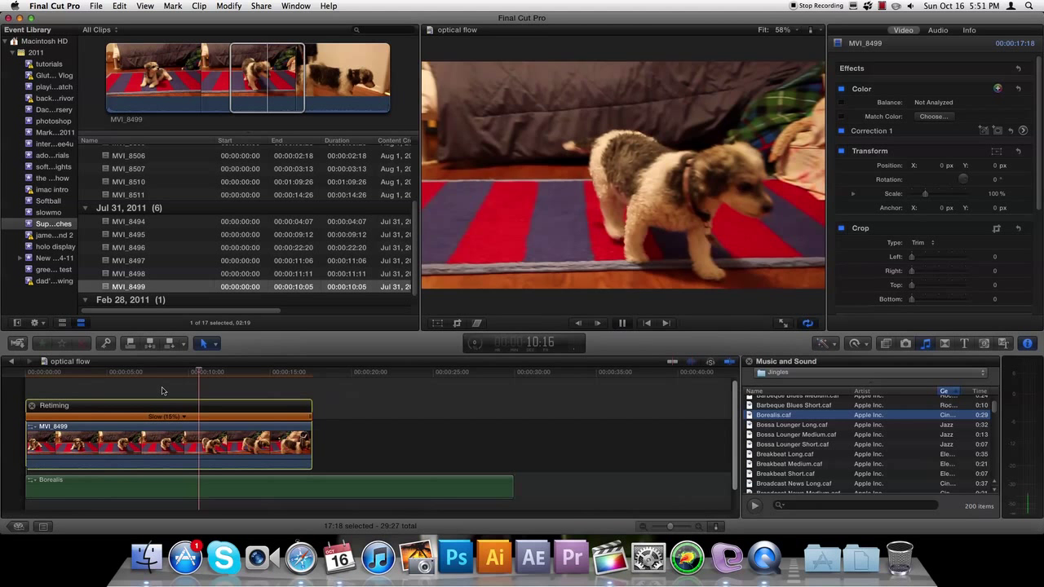
key(space)
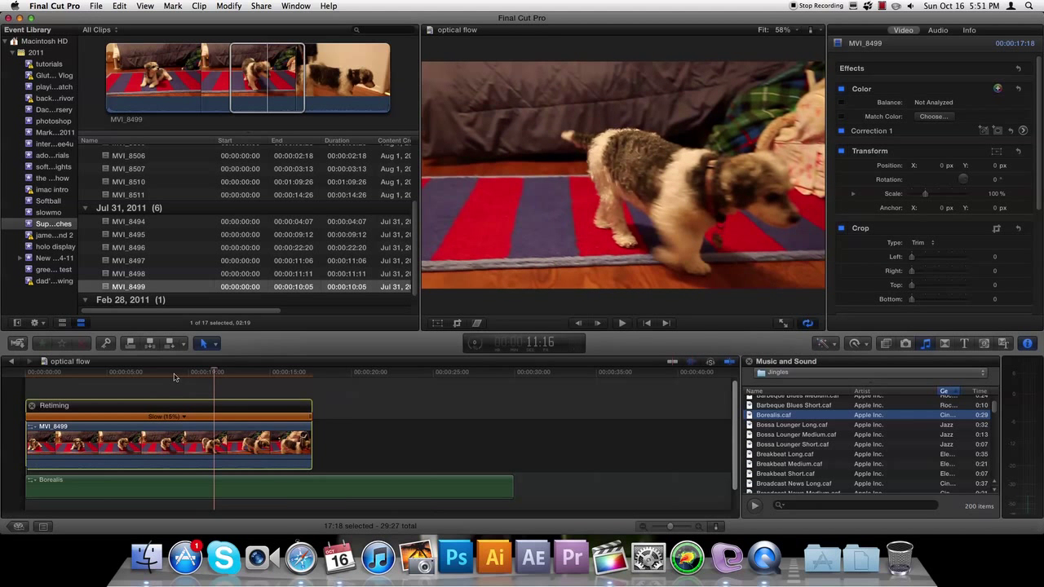
click(80, 372)
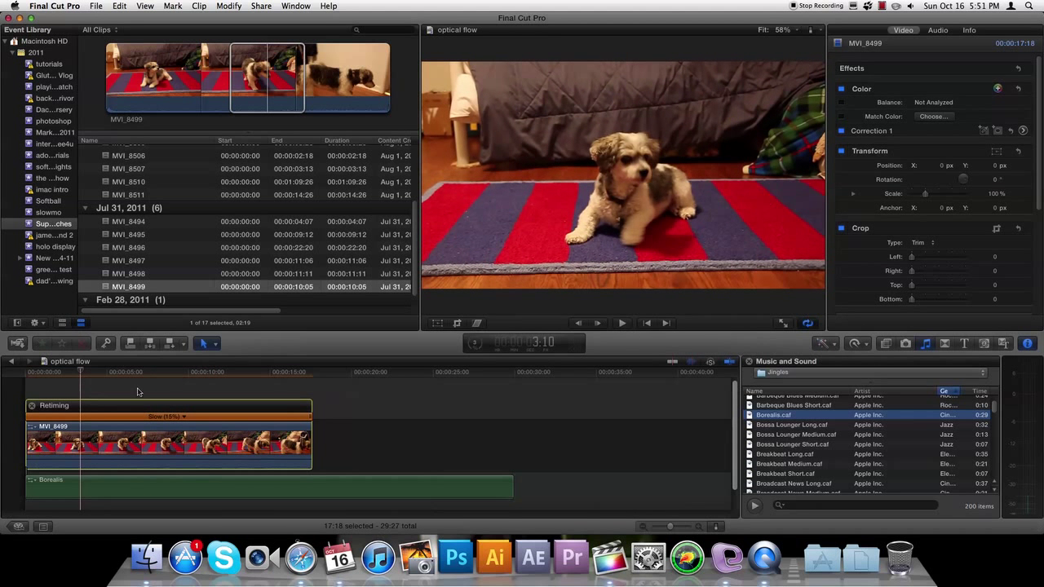
drag(79, 376, 50, 378)
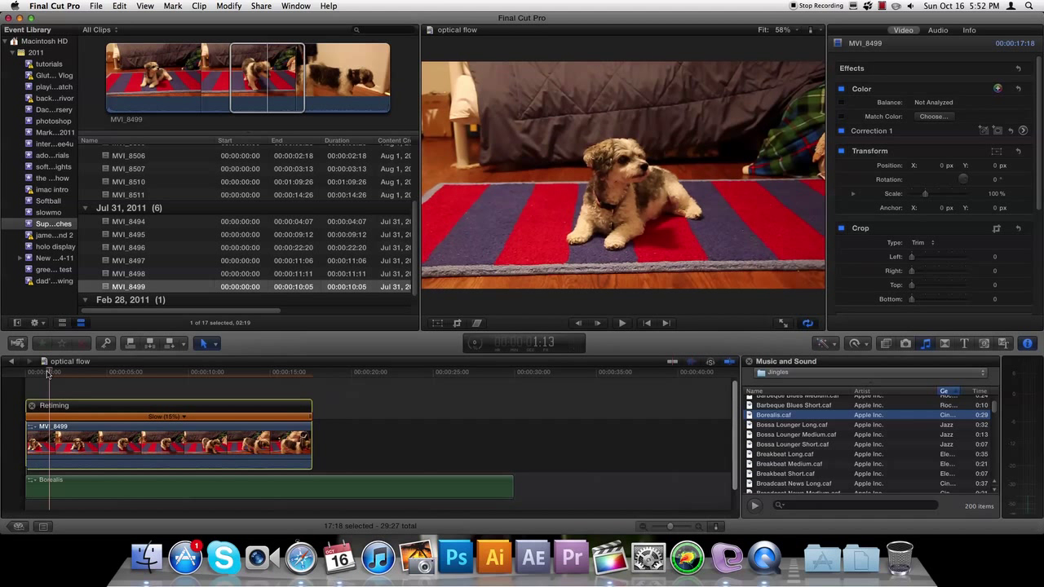
drag(41, 376, 11, 378)
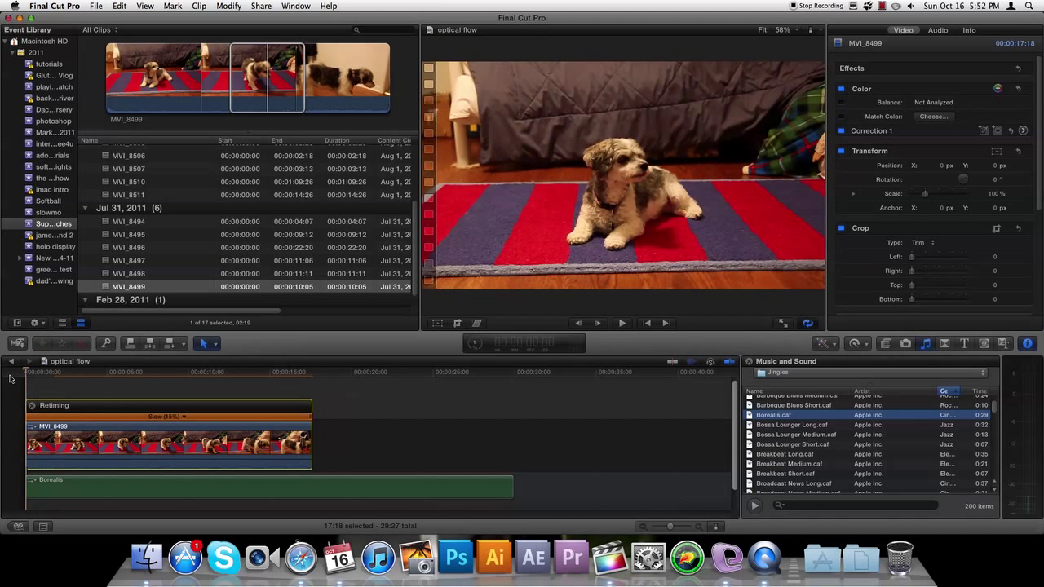
key(space)
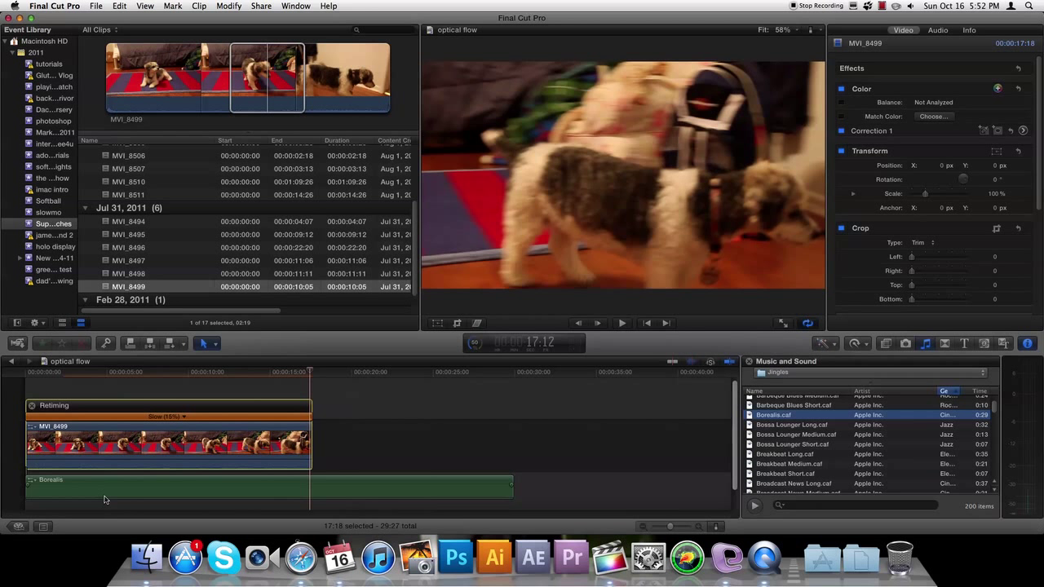
Raise the Borealis music volume to +8 dB and play it with the slowed dog clip
drag(104, 499, 104, 483)
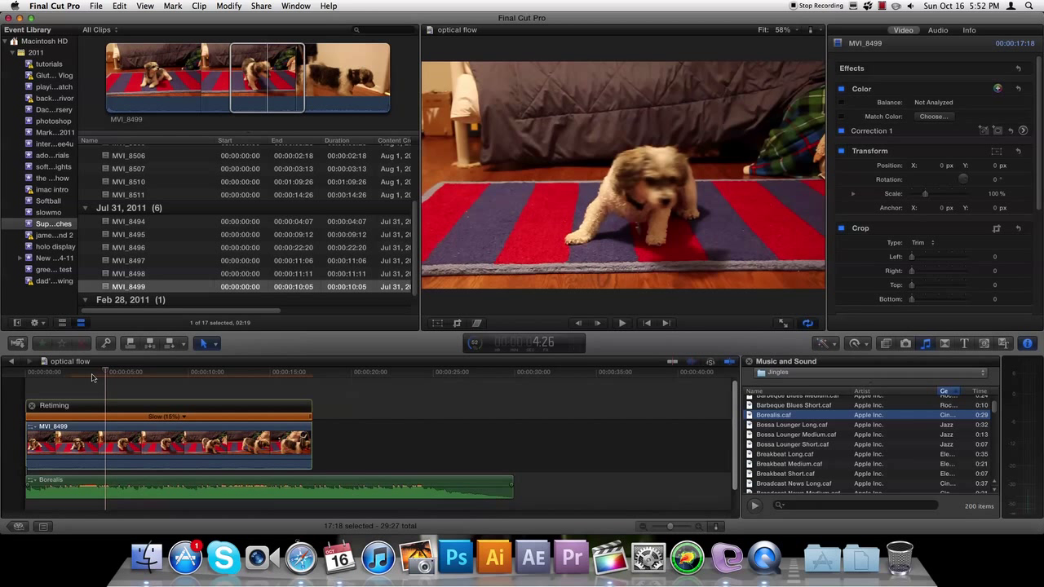
key(space)
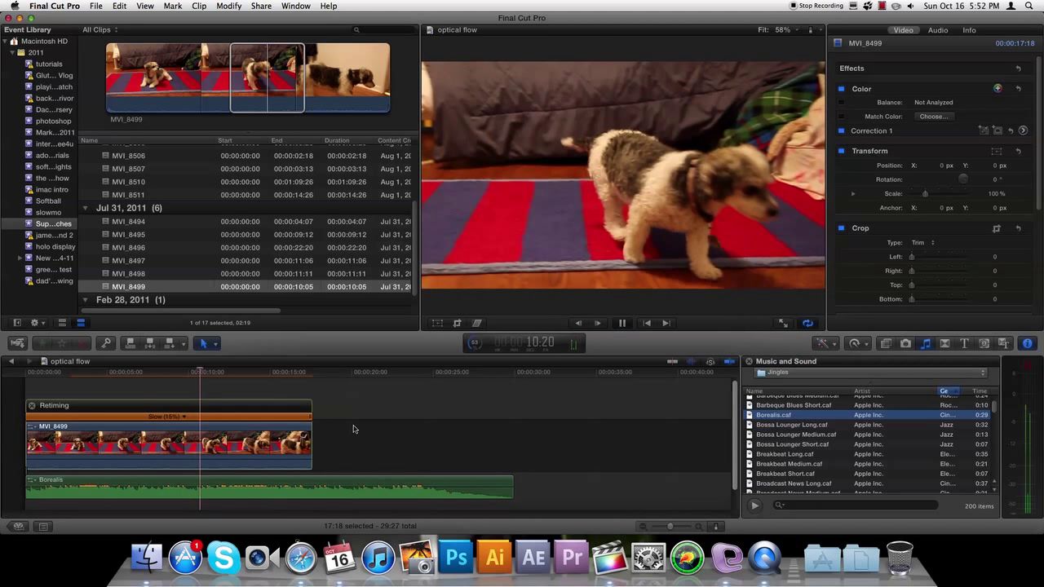
key(space)
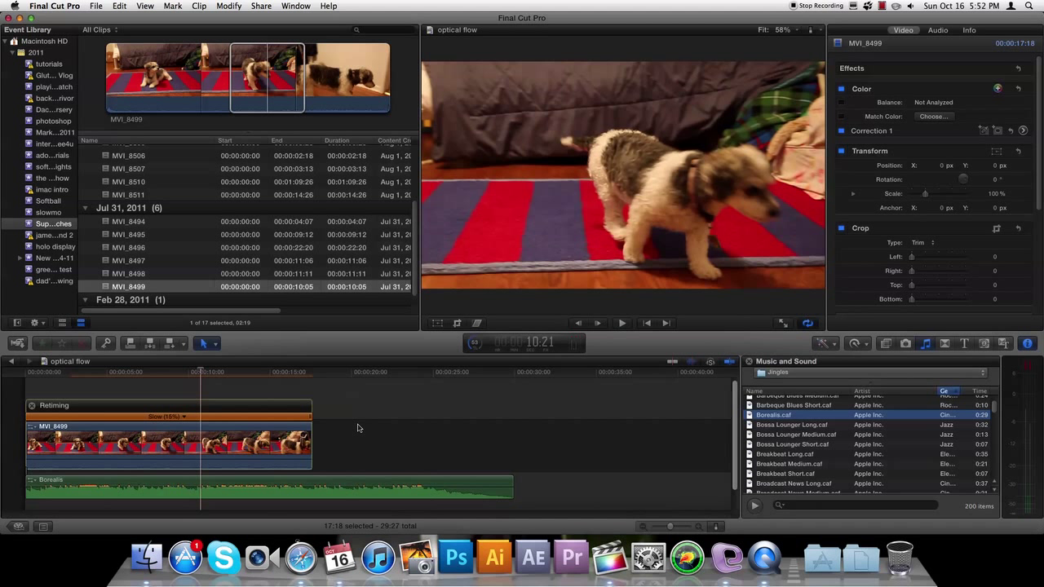